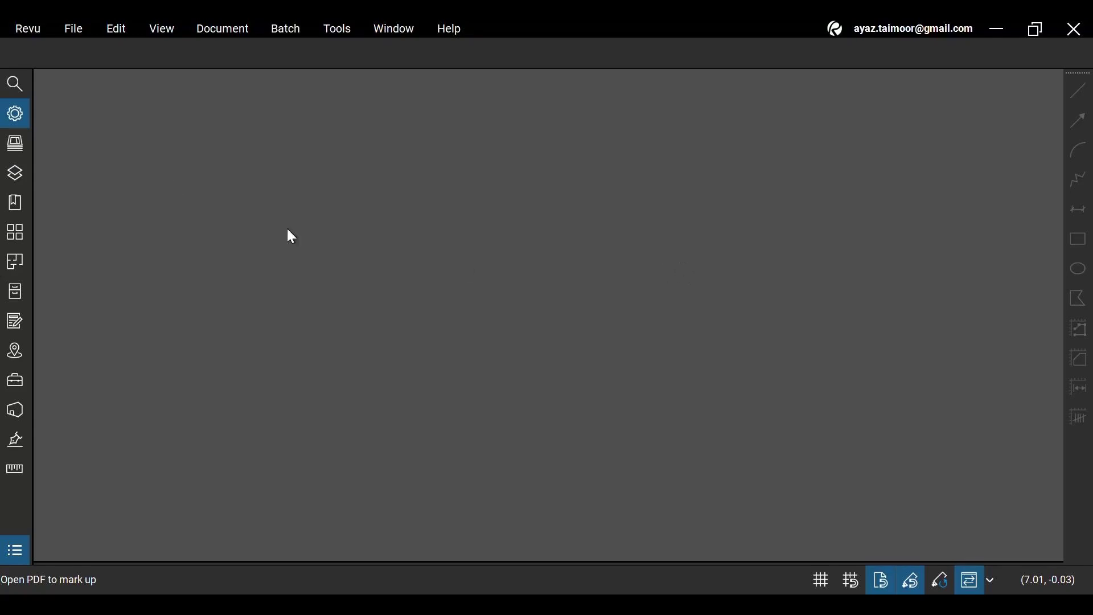
# Open the recent file BG Floor Plan - Variation Plan 02.pdf and zoom into the plan.
pyautogui.click(79, 33)
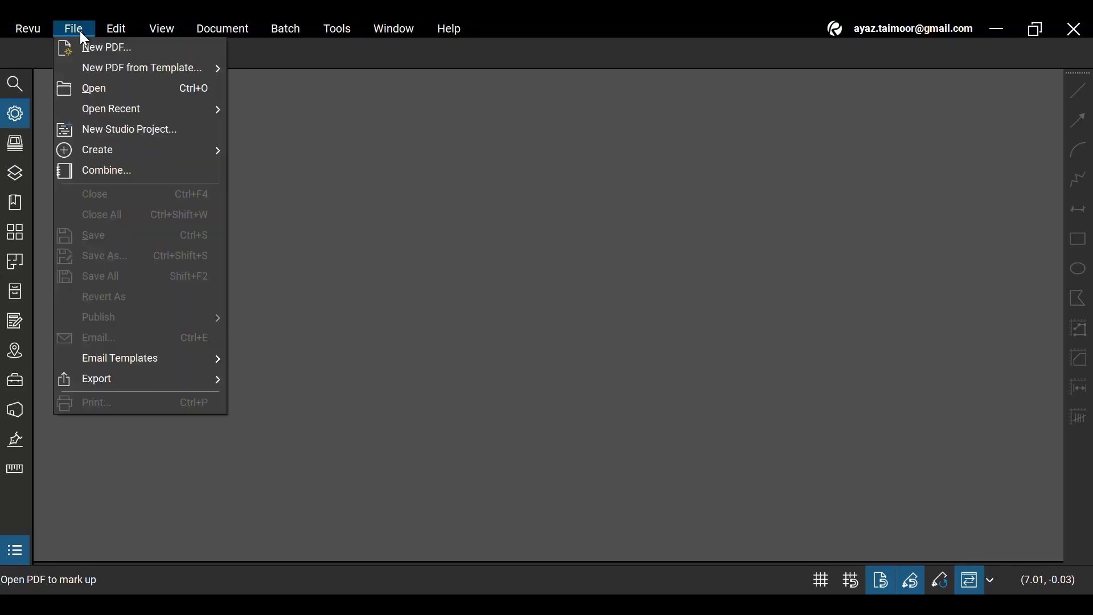
pyautogui.moveTo(147, 108)
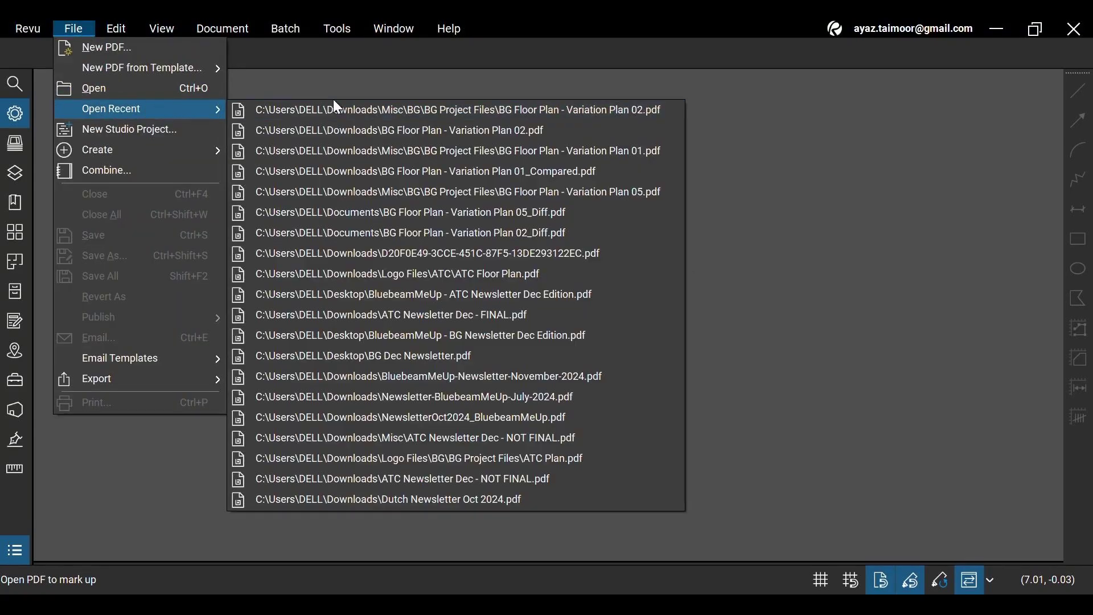
pyautogui.click(351, 110)
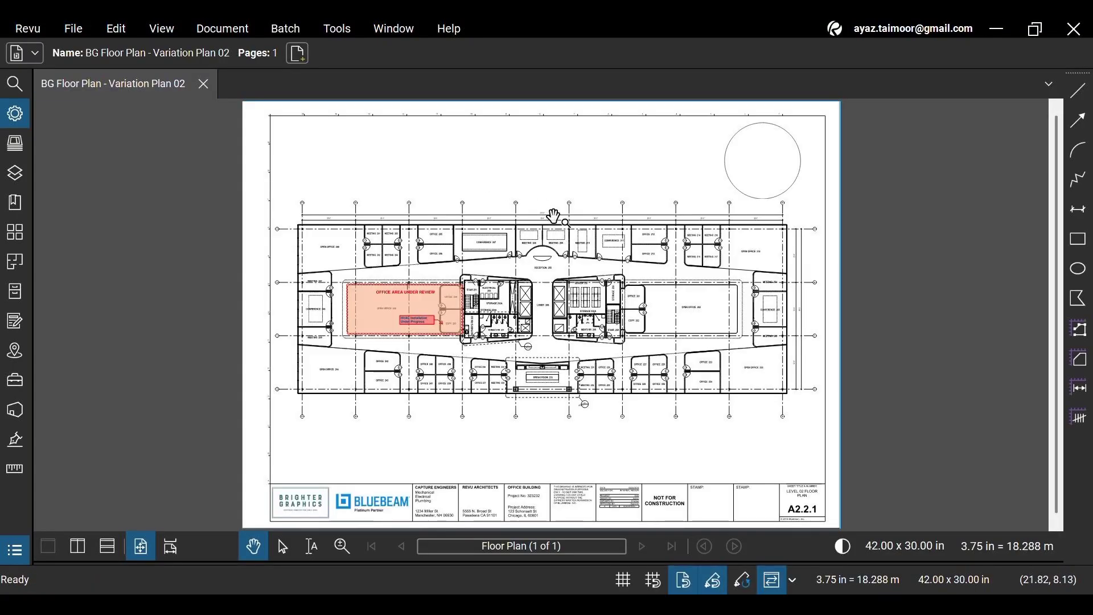
pyautogui.scroll(3, 553, 215)
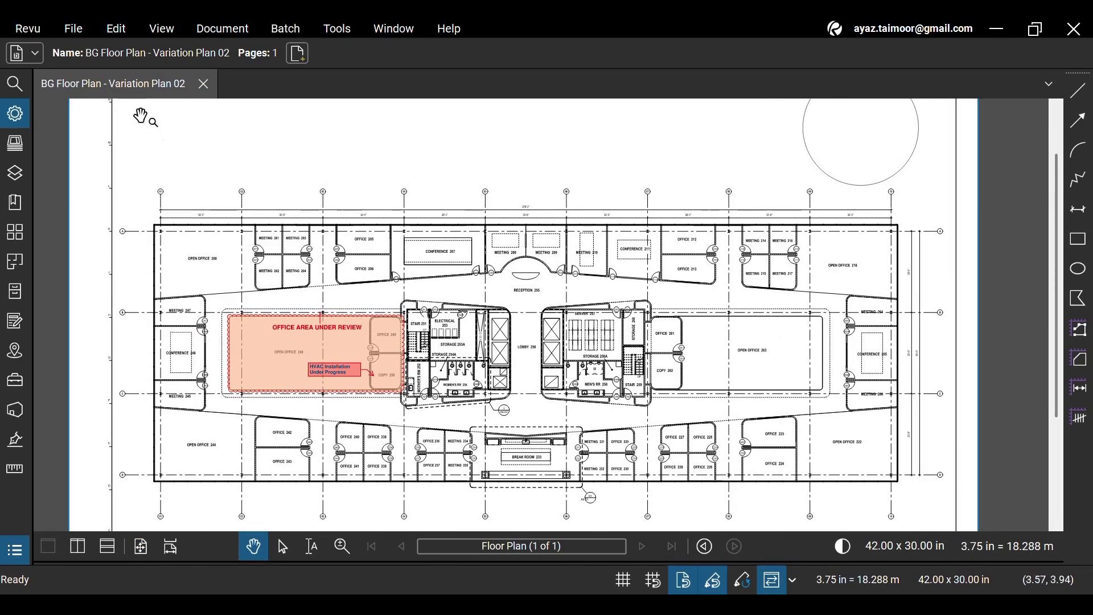
pyautogui.click(73, 29)
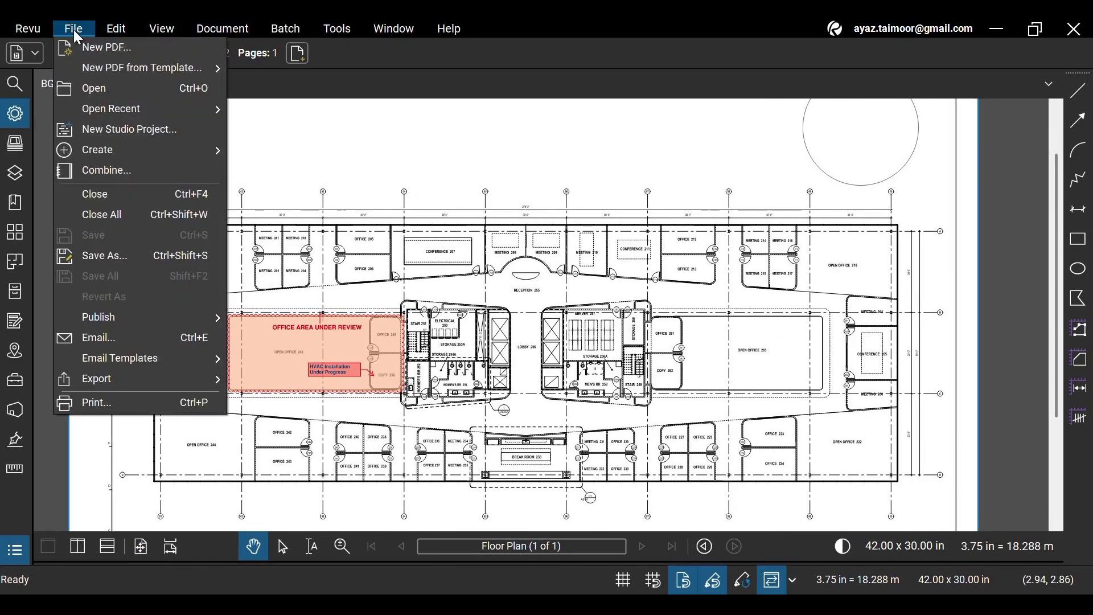
pyautogui.click(97, 406)
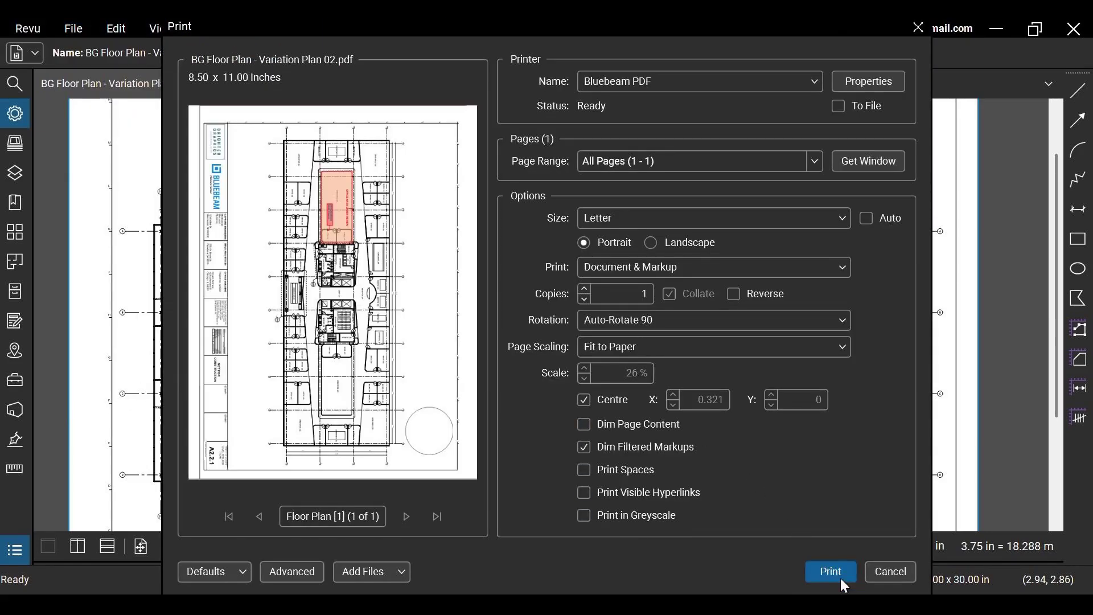
pyautogui.click(918, 28)
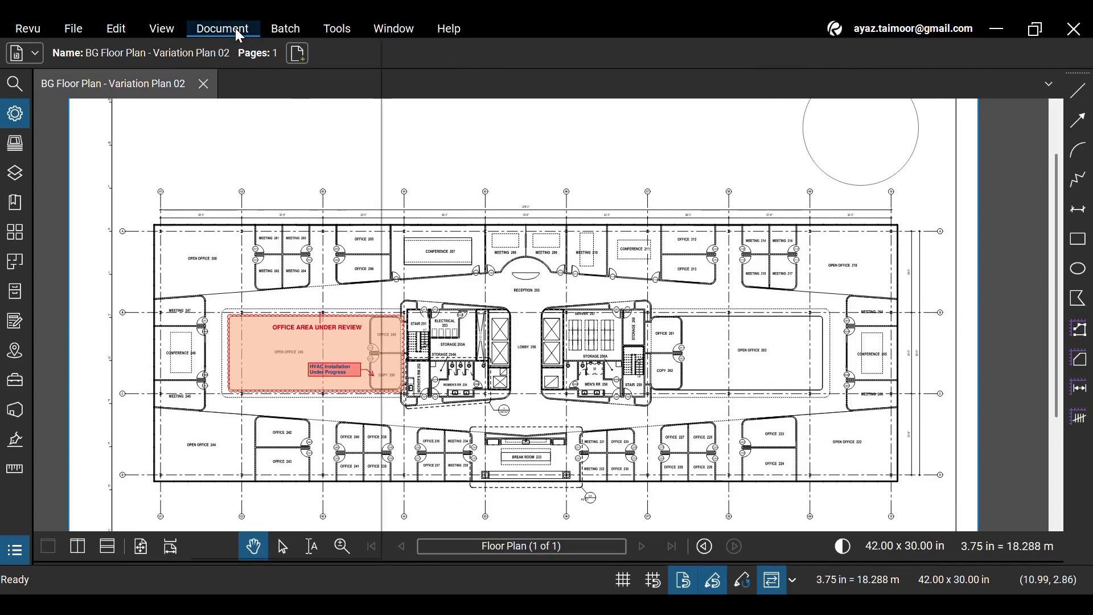
# Bring up the document's Security properties and its Change Permissions settings.
pyautogui.click(235, 28)
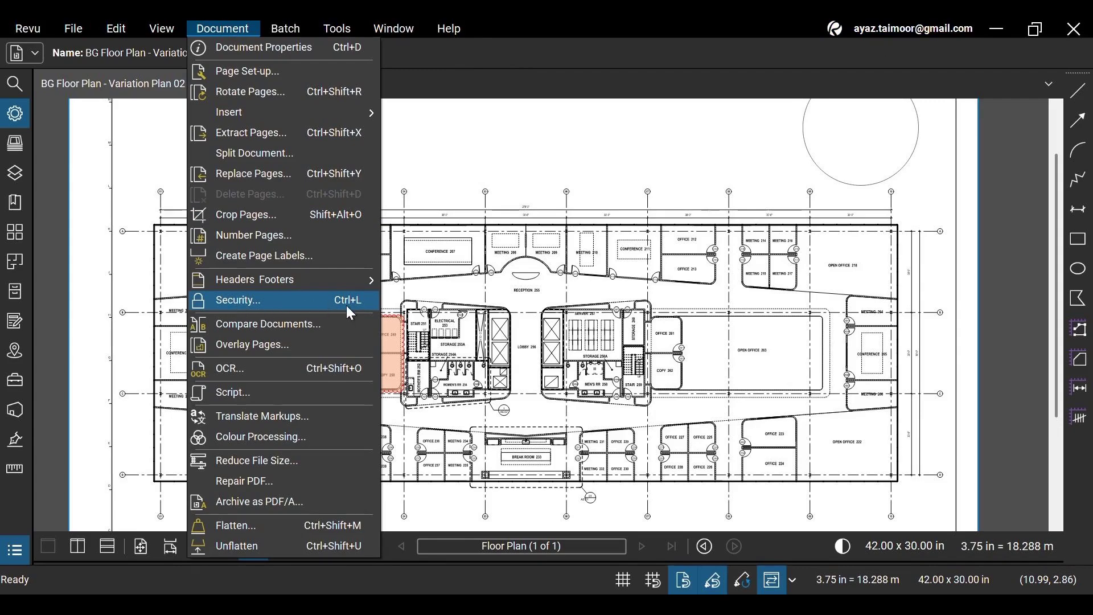
pyautogui.click(319, 305)
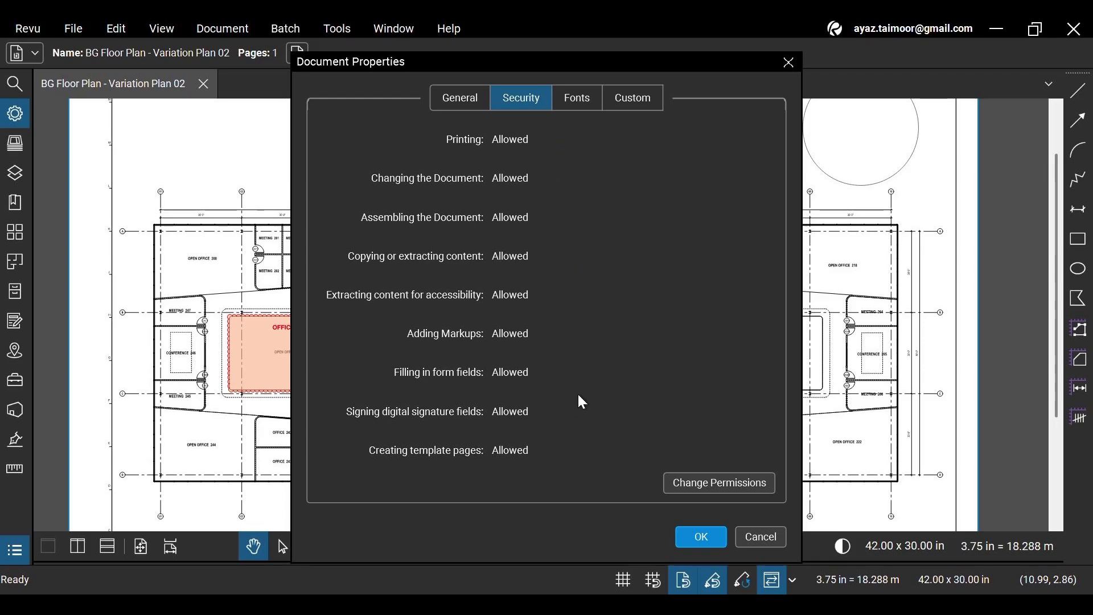
pyautogui.click(735, 487)
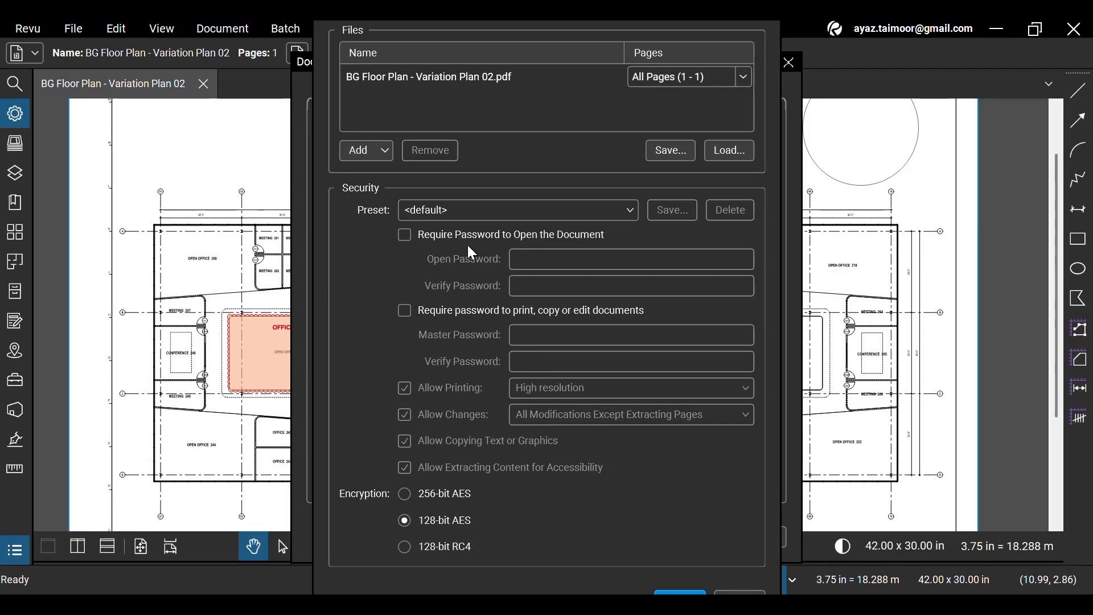
# Require a password to open the document, entering the open password and verifying it.
pyautogui.click(399, 230)
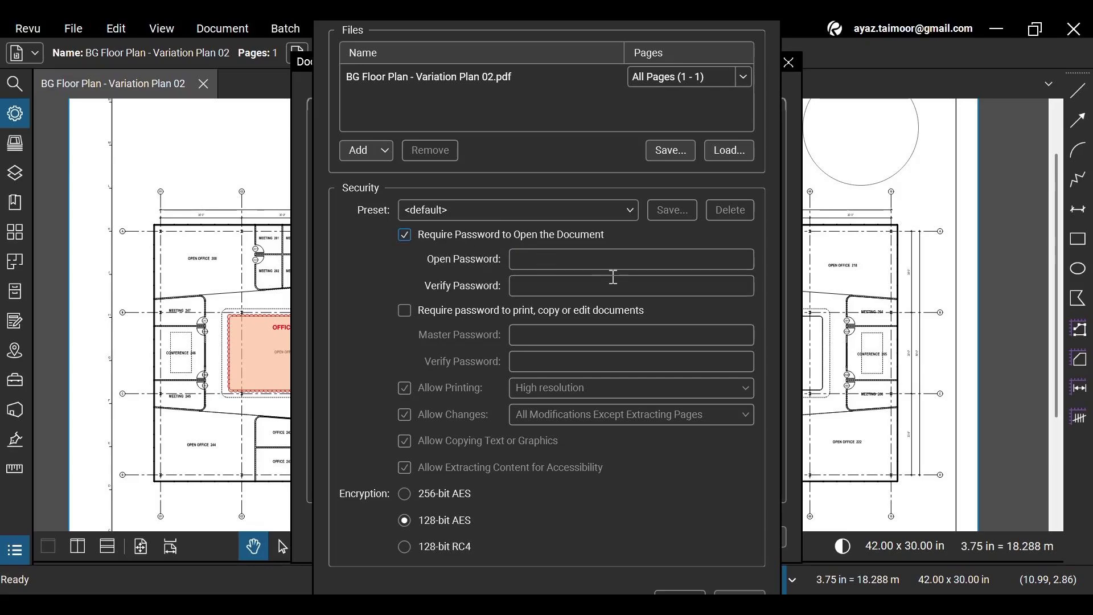
pyautogui.click(618, 259)
pyautogui.write('1234')
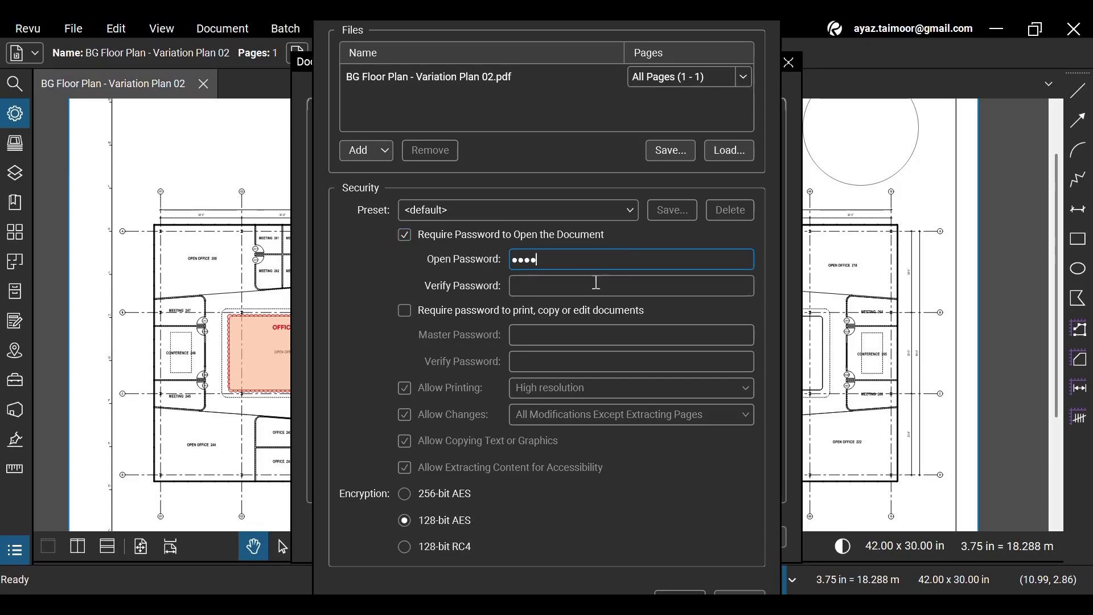
pyautogui.click(595, 283)
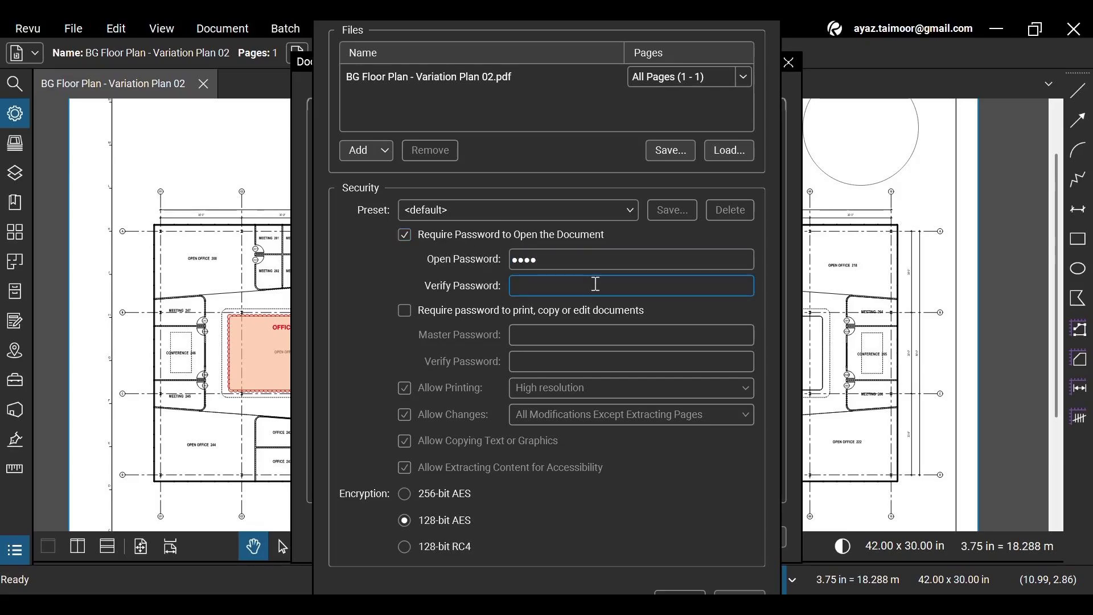
pyautogui.write('1234')
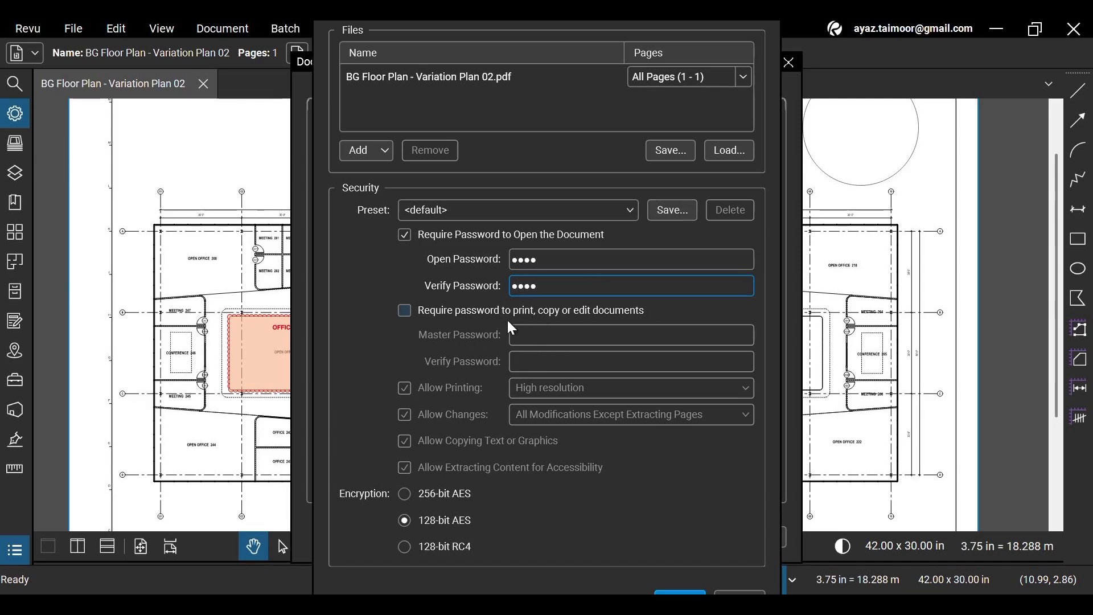
# Require a master password for printing, copying or editing, entering and verifying it.
pyautogui.click(405, 315)
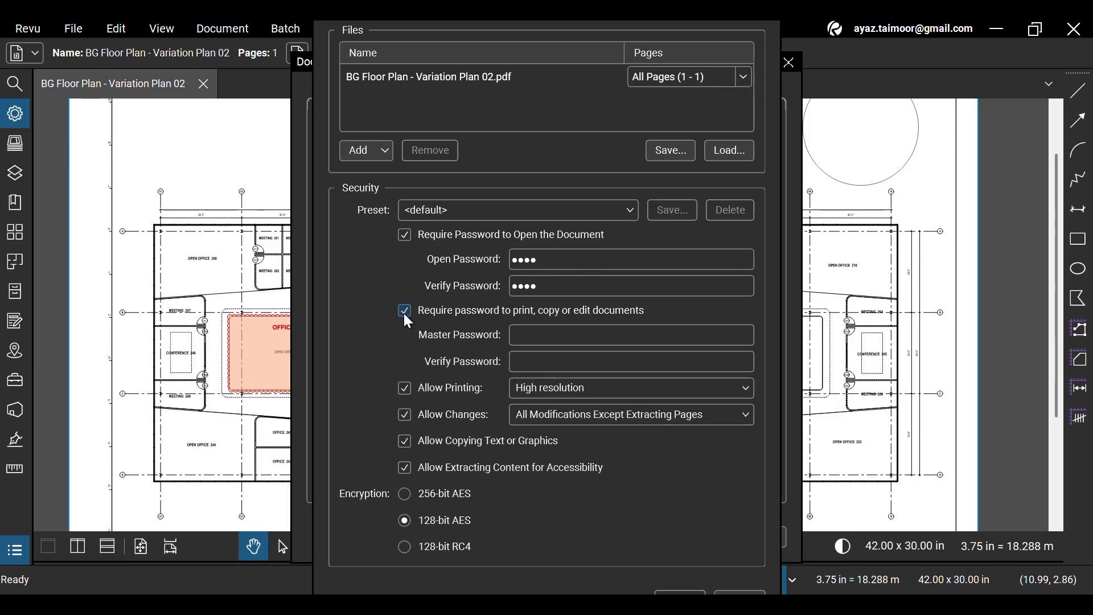
pyautogui.click(586, 341)
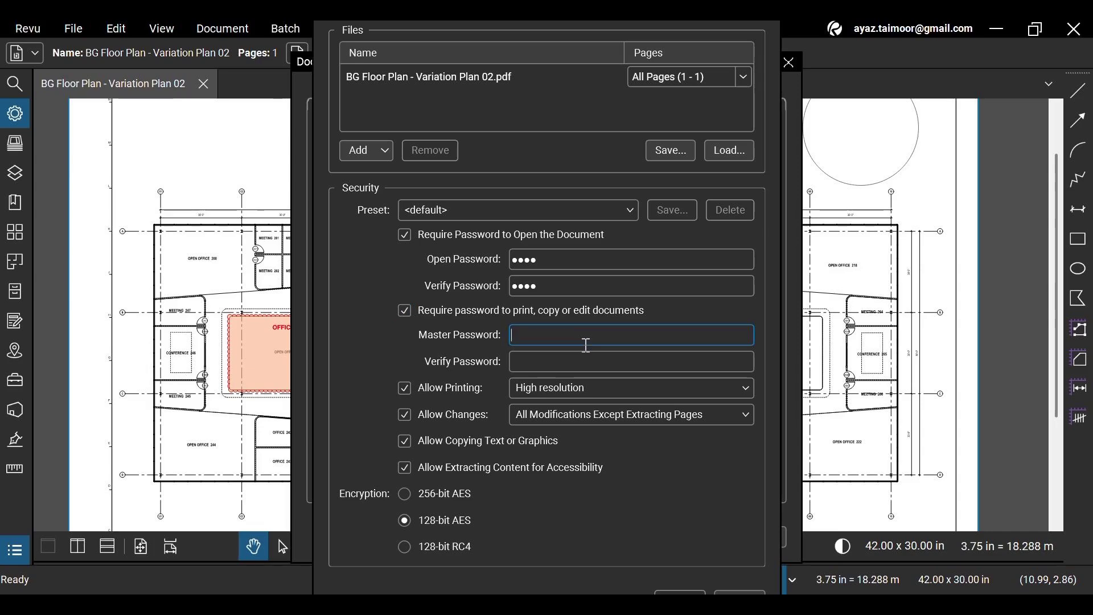
pyautogui.write('1234')
pyautogui.click(571, 358)
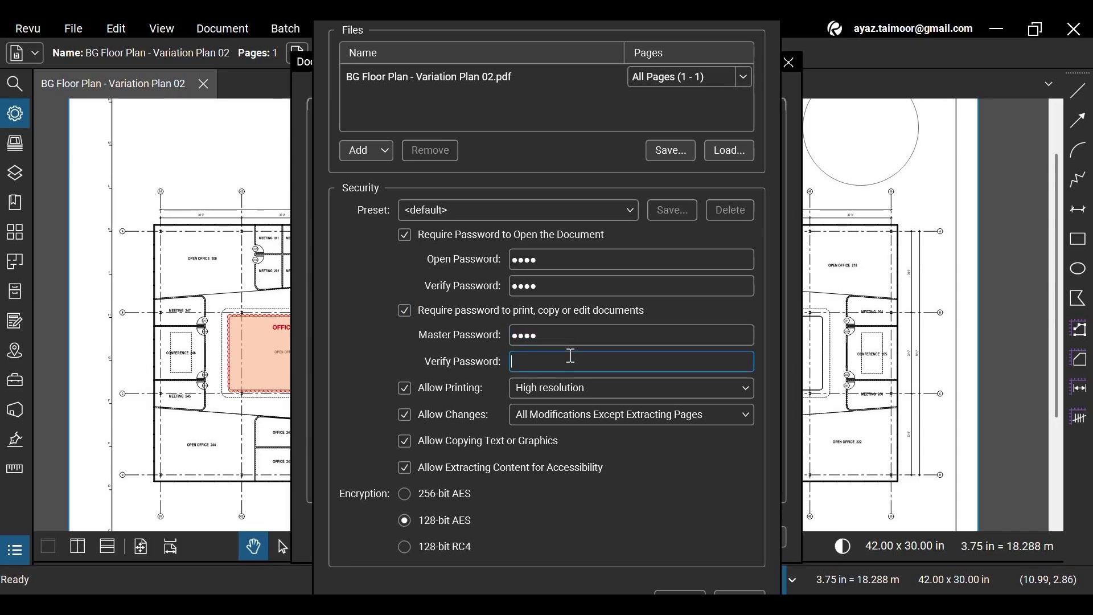
pyautogui.write('1234')
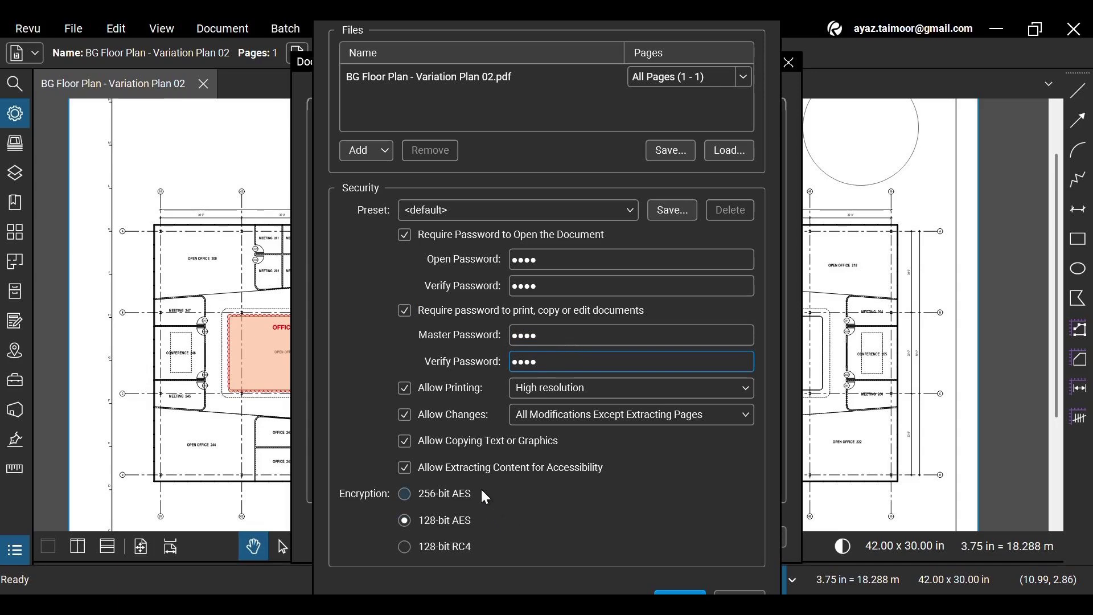
# Disallow printing while keeping changes at All Modifications Except Extracting Pages.
pyautogui.click(426, 393)
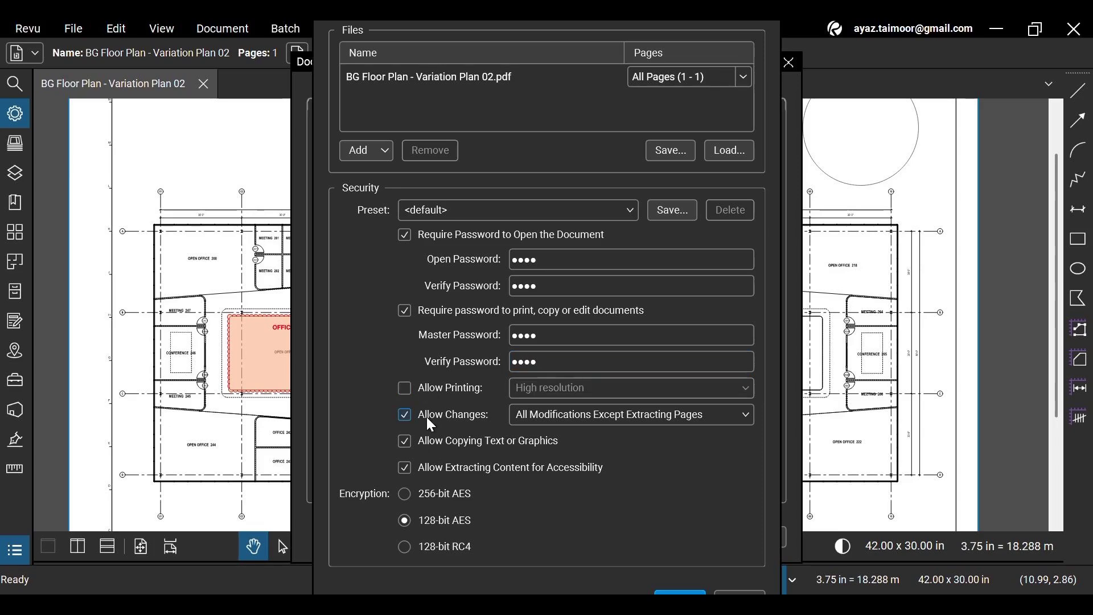
pyautogui.click(427, 415)
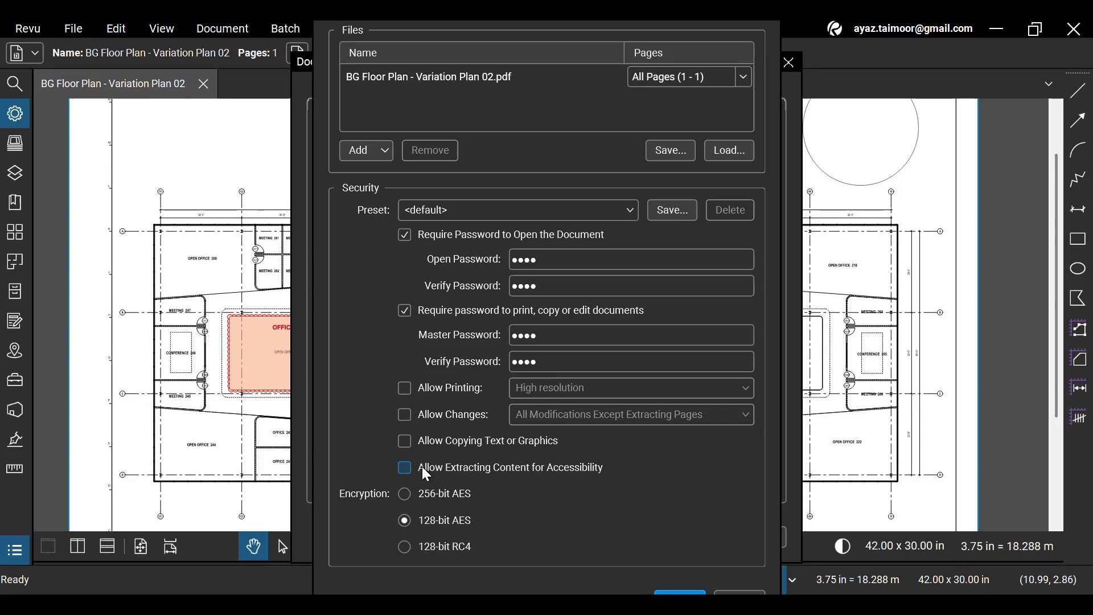
pyautogui.click(432, 415)
pyautogui.click(431, 389)
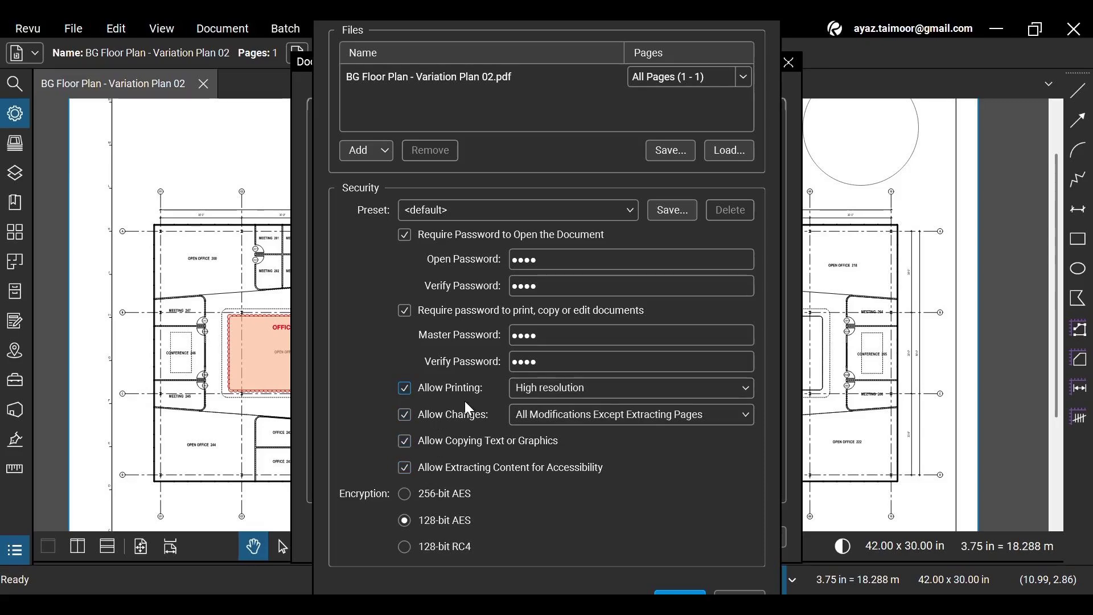
pyautogui.click(404, 394)
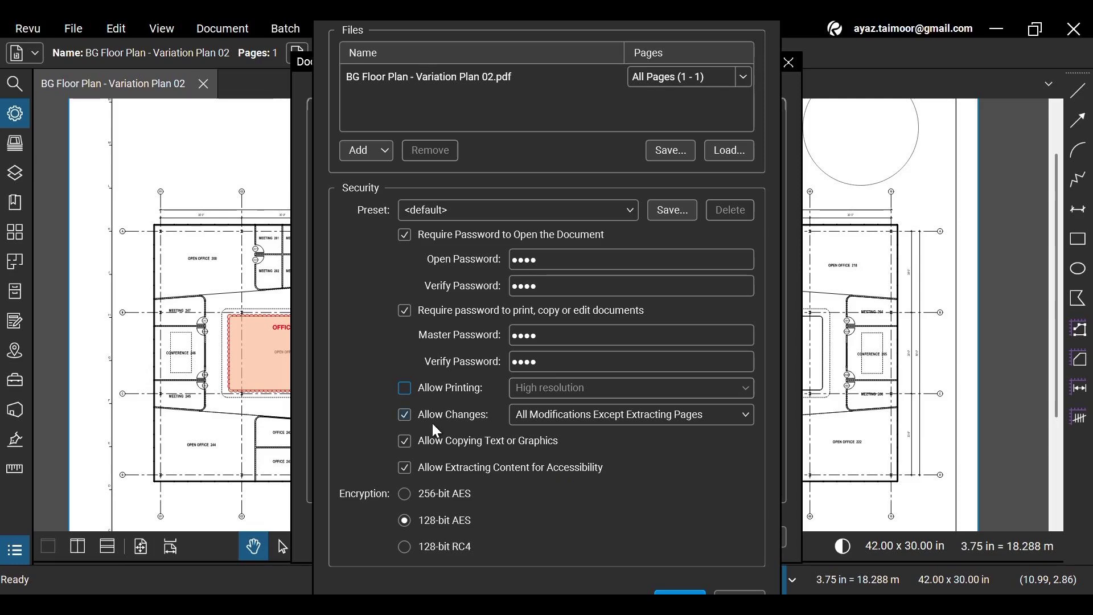
pyautogui.click(636, 426)
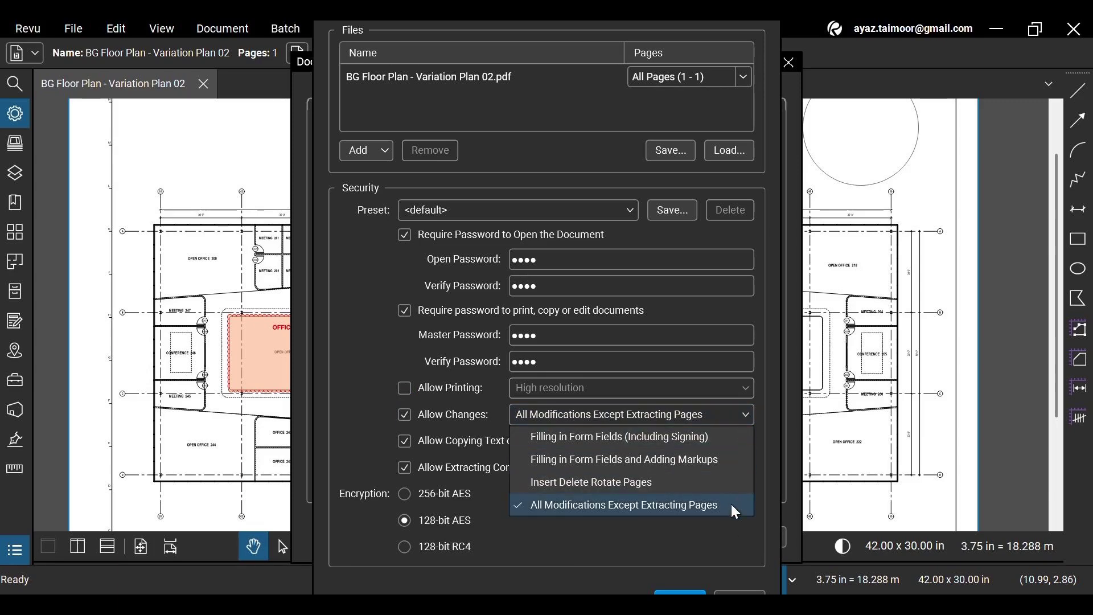
pyautogui.click(726, 420)
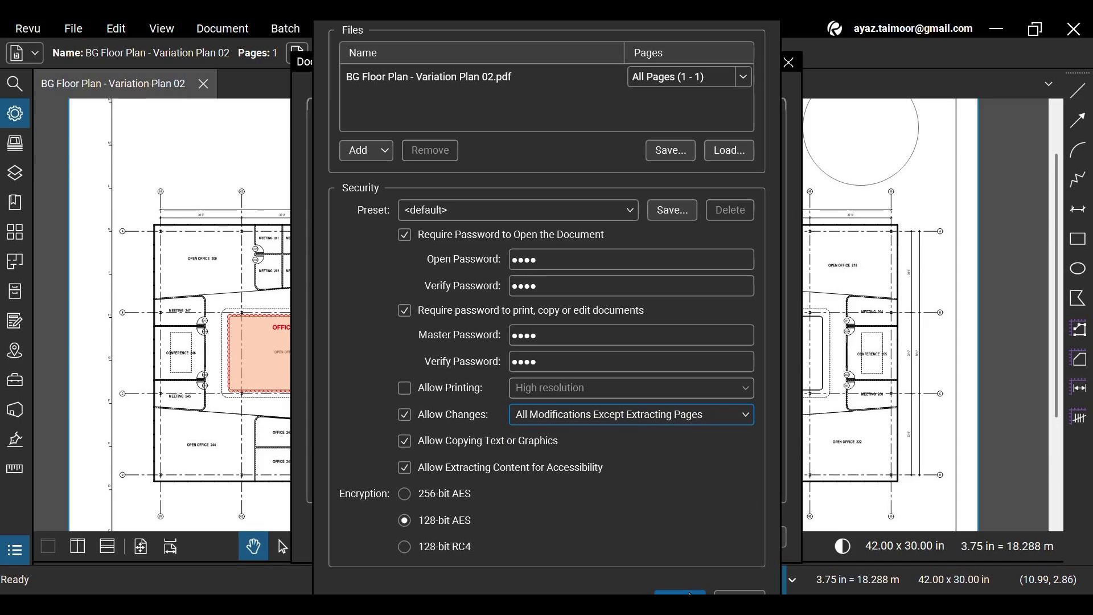
# Confirm the new security settings, acknowledge the save warning, and save the floor plan with Ctrl+S.
pyautogui.click(689, 593)
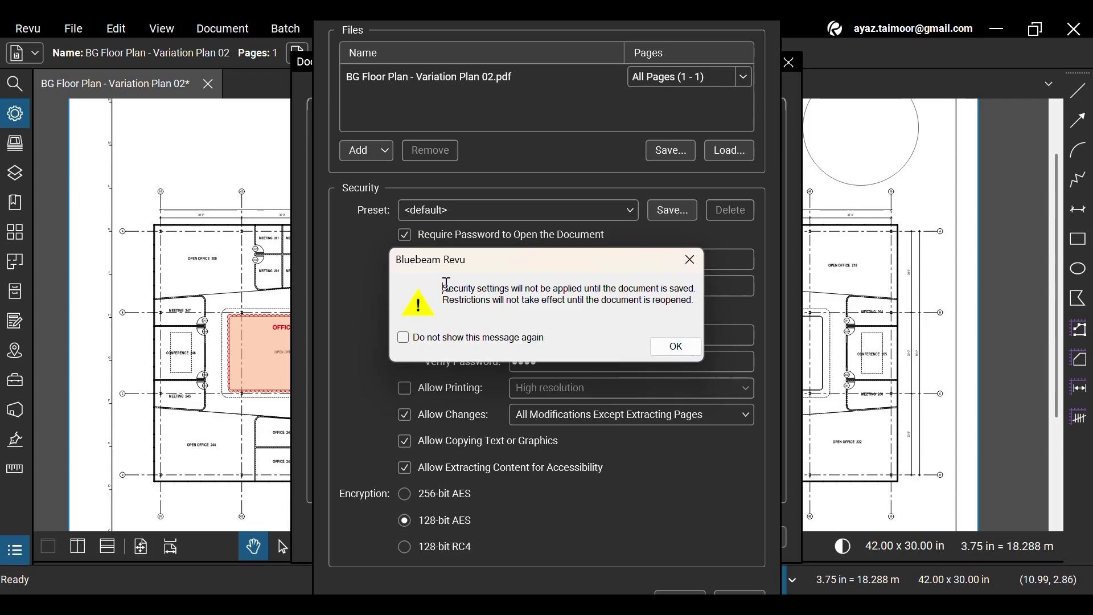
pyautogui.moveTo(446, 283); pyautogui.dragTo(701, 304)
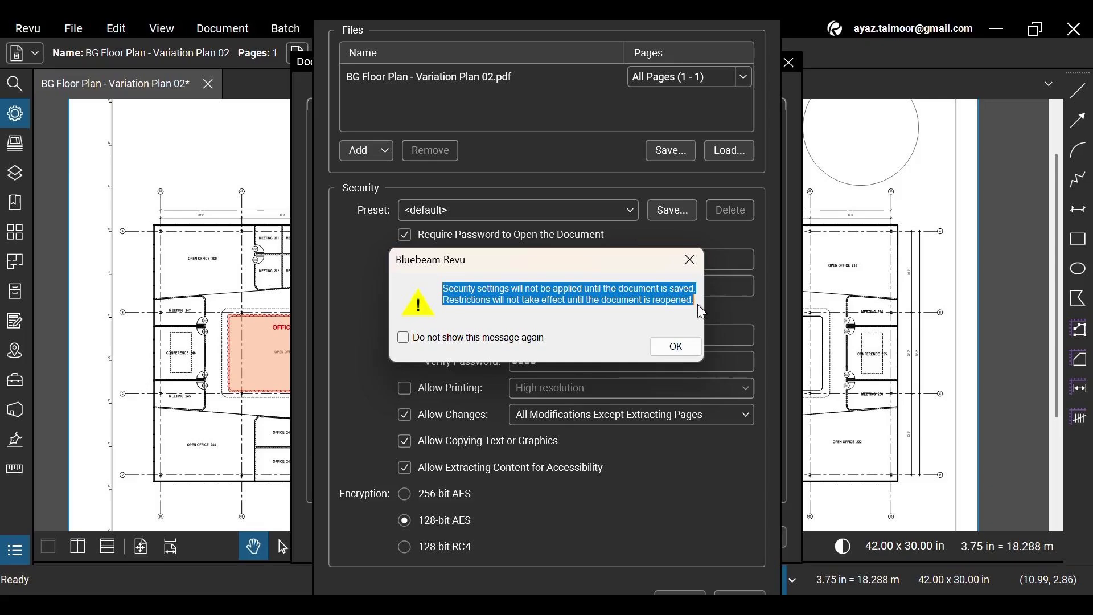
pyautogui.click(677, 347)
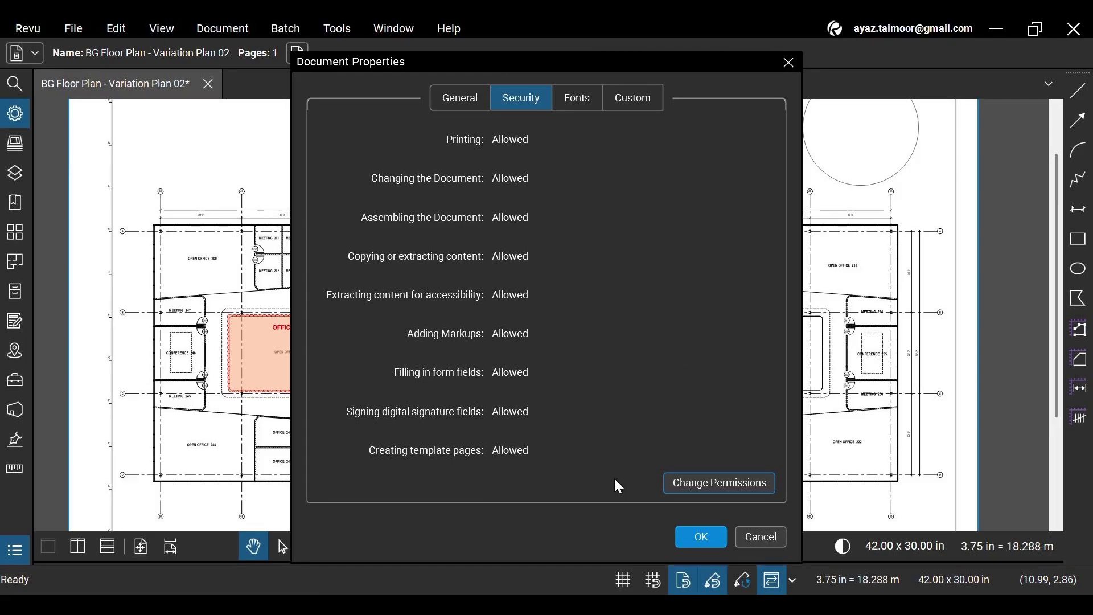
pyautogui.click(702, 536)
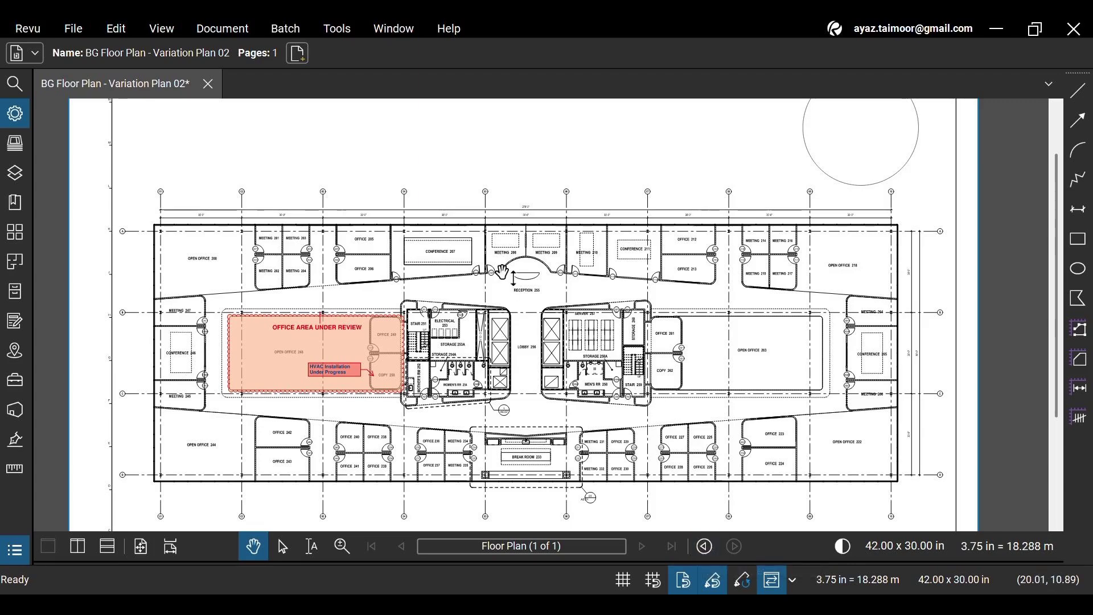
pyautogui.hotkey('ctrl', 's')
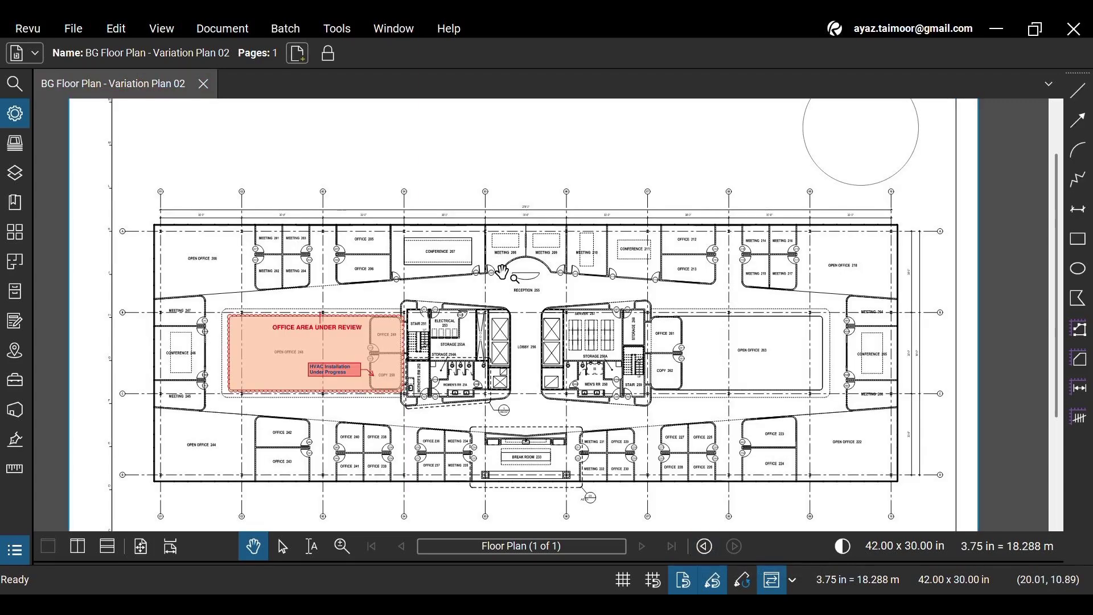
# Close the floor plan and reopen it from recent files, entering its open password.
pyautogui.click(202, 84)
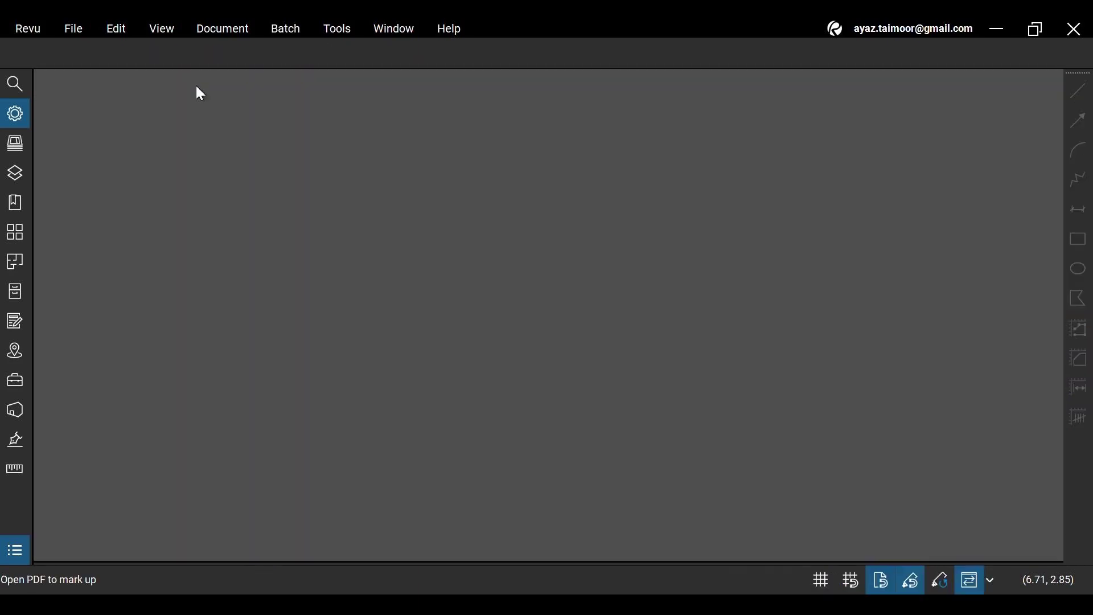
pyautogui.click(77, 31)
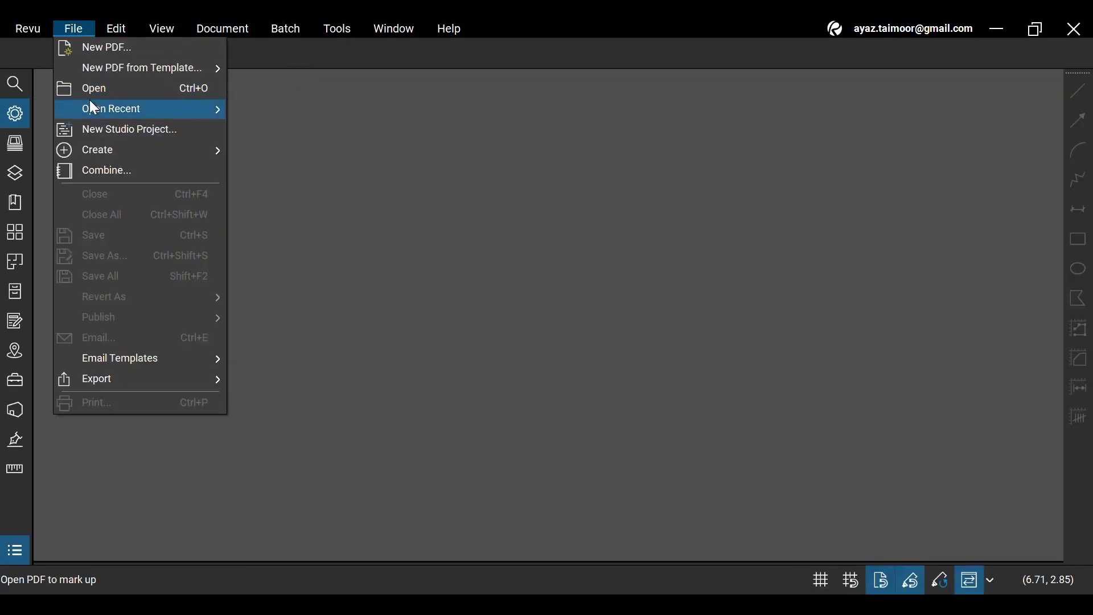
pyautogui.moveTo(132, 109)
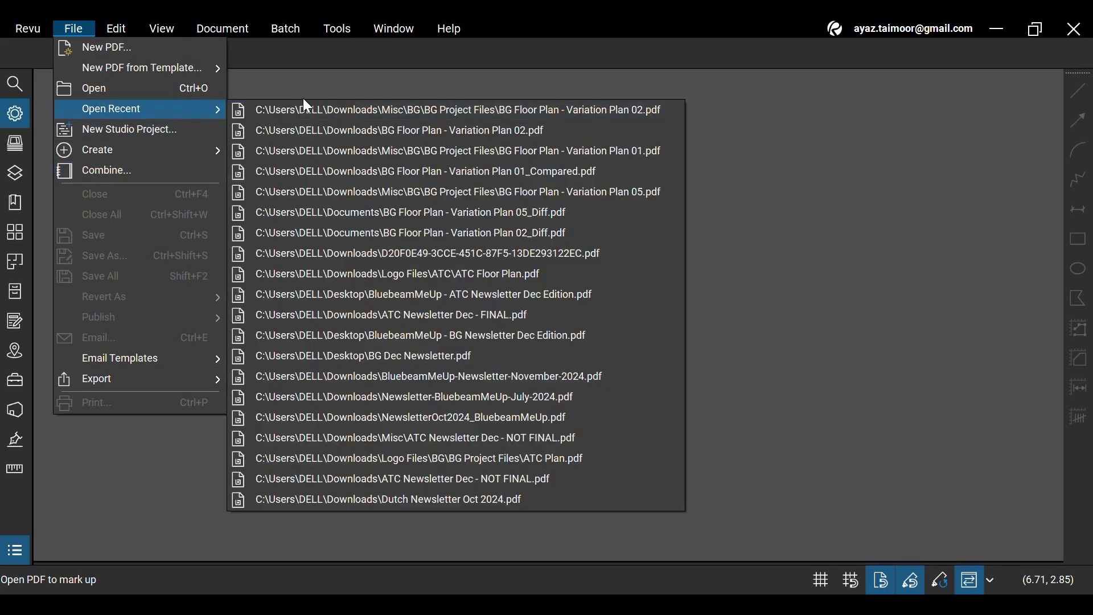
pyautogui.click(377, 108)
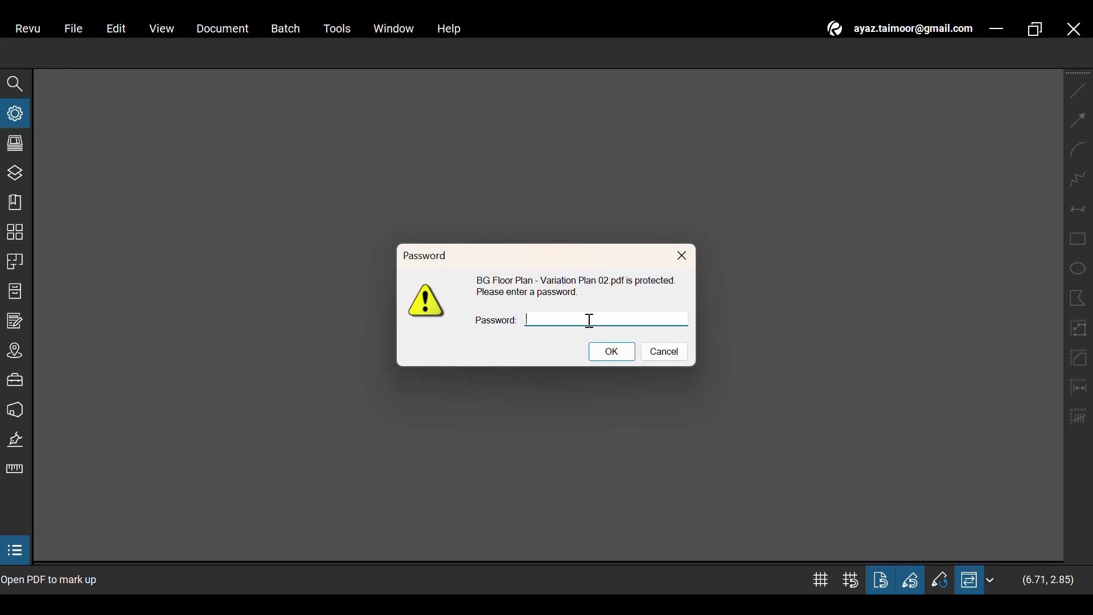
pyautogui.write('1234')
pyautogui.click(608, 353)
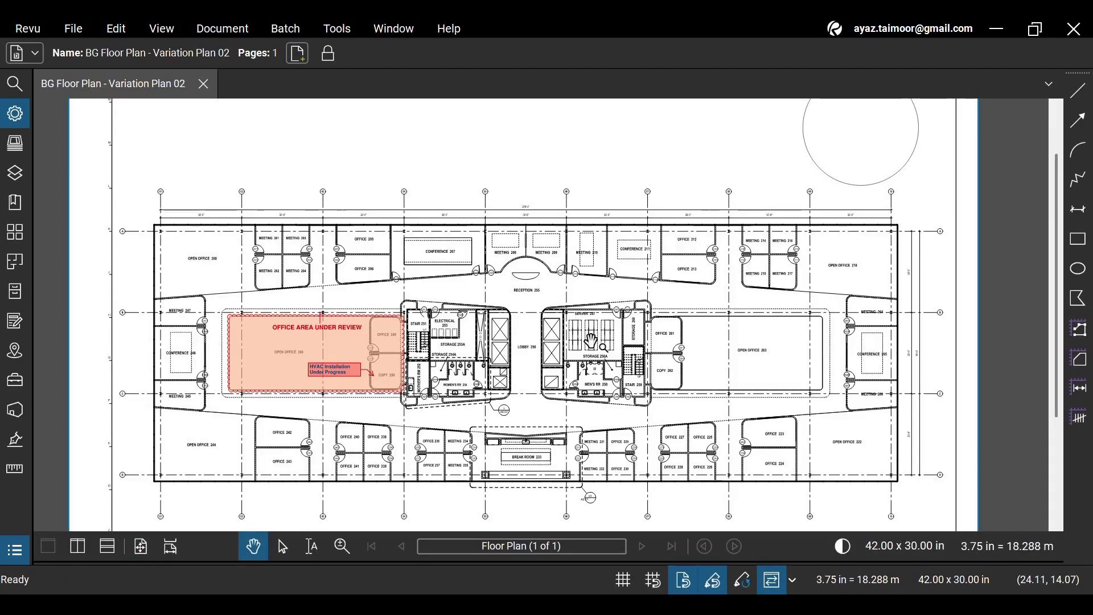
pyautogui.click(217, 34)
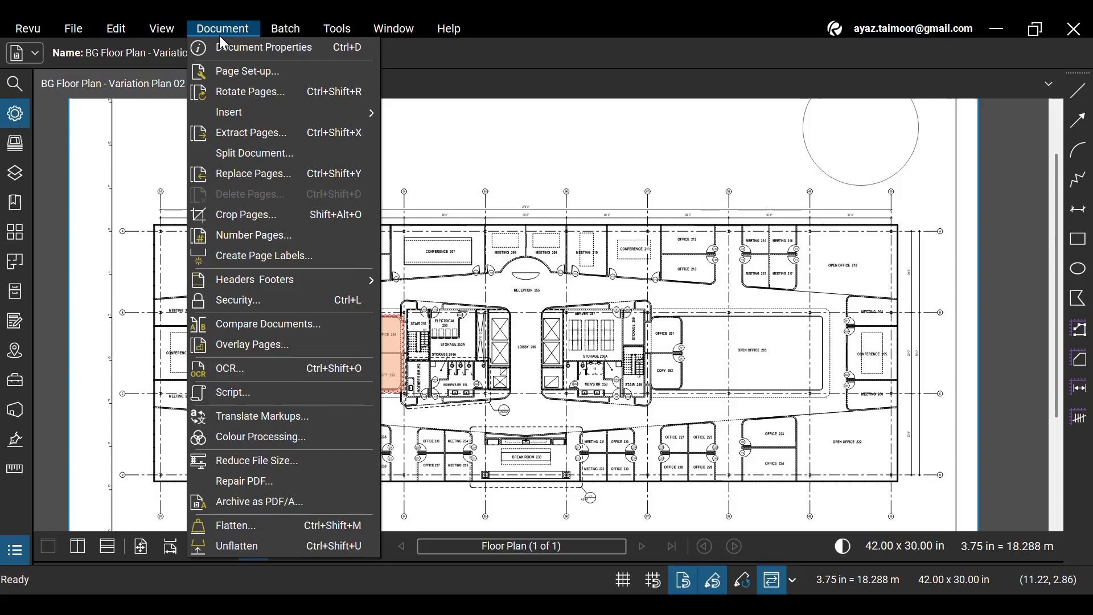
pyautogui.click(260, 300)
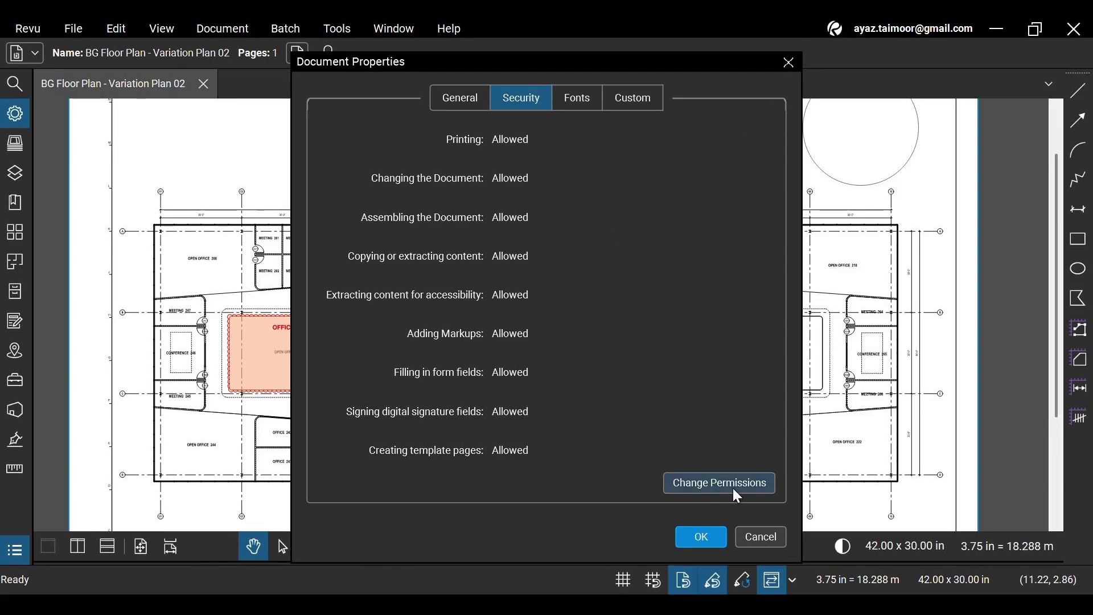
pyautogui.click(758, 538)
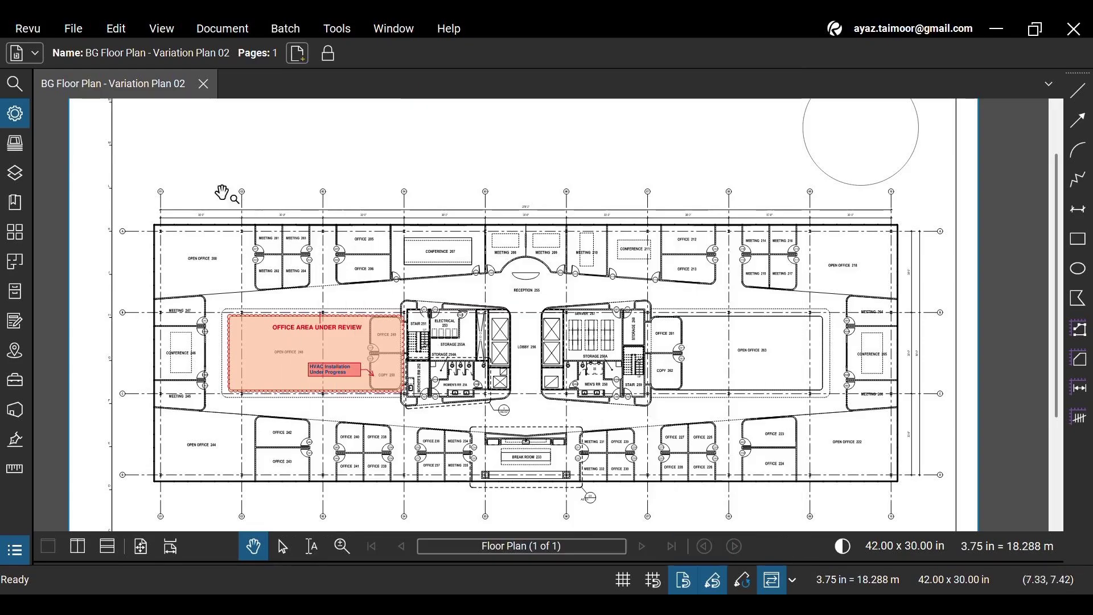
pyautogui.click(76, 28)
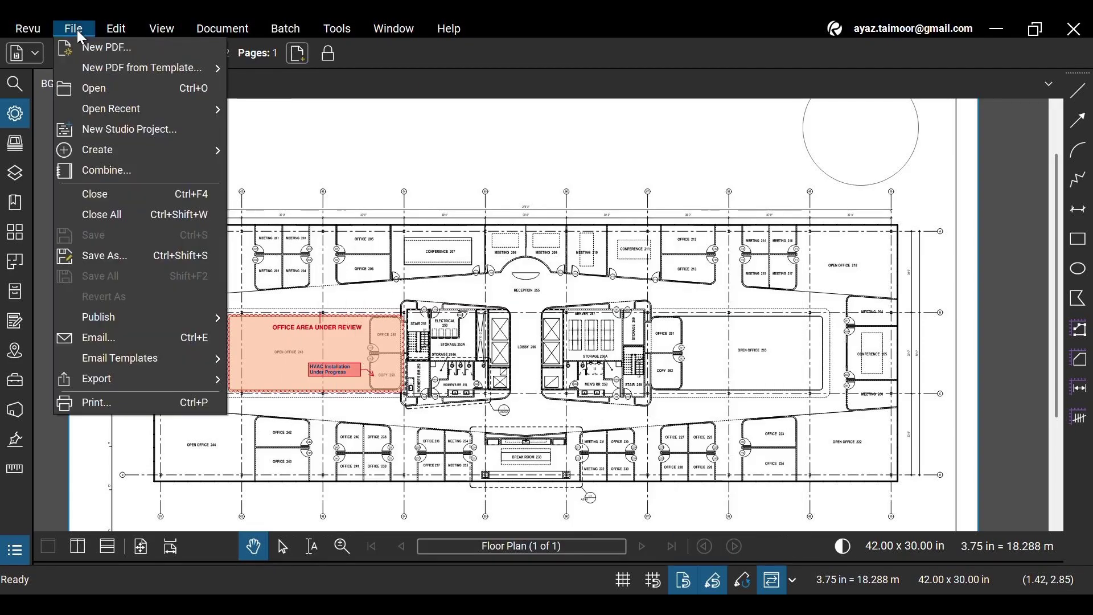
pyautogui.click(142, 403)
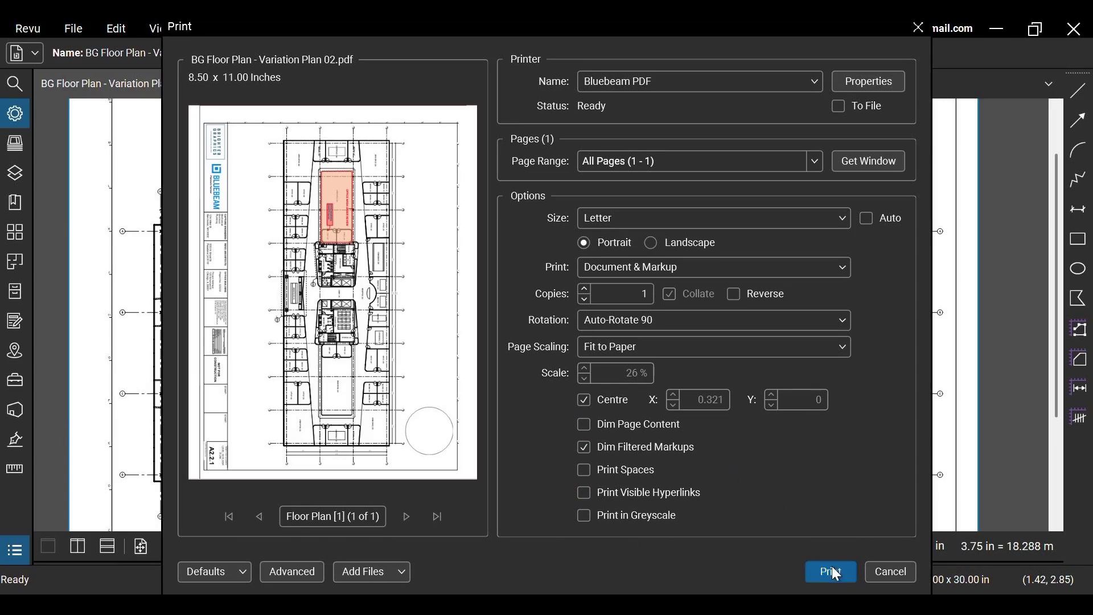
pyautogui.click(838, 575)
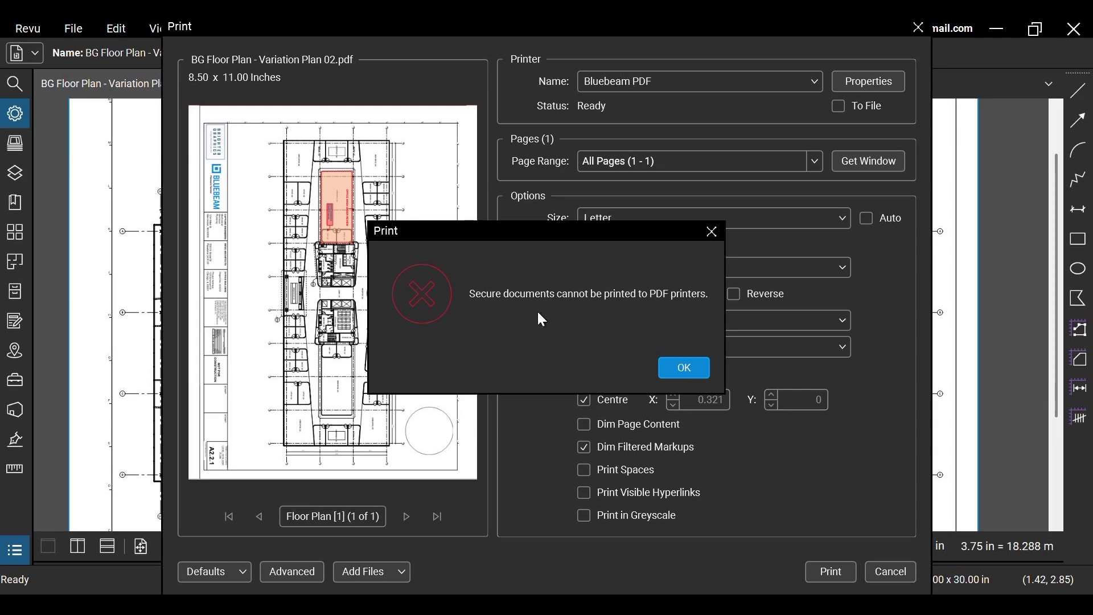
pyautogui.click(693, 377)
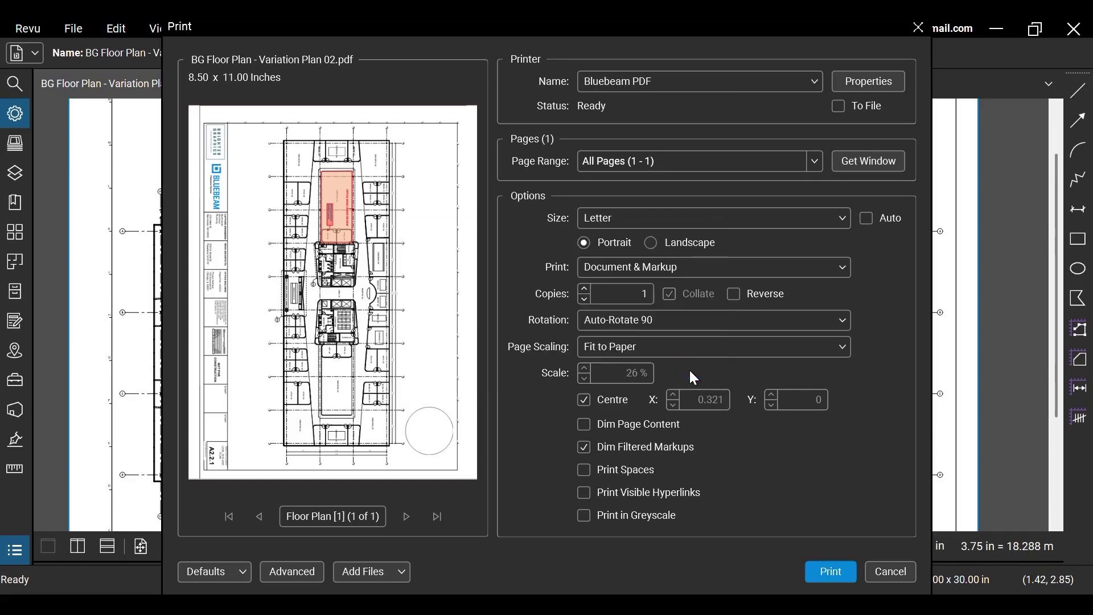
pyautogui.click(896, 575)
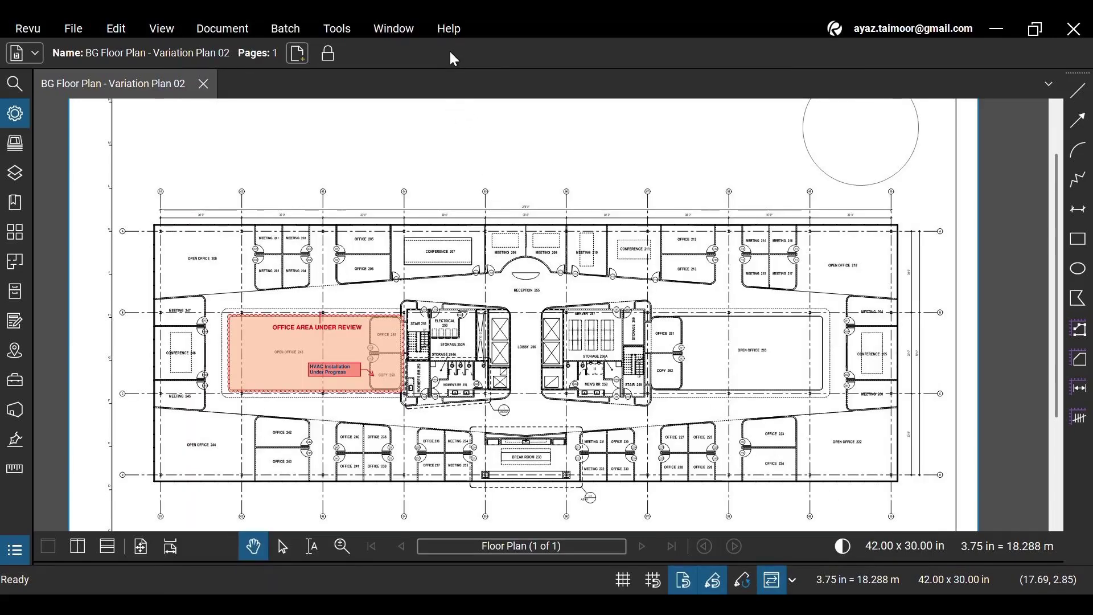
# Pan and zoom in on the centre of the floor plan around the office area.
pyautogui.moveTo(674, 324); pyautogui.dragTo(681, 306)
pyautogui.scroll(3, 681, 306)
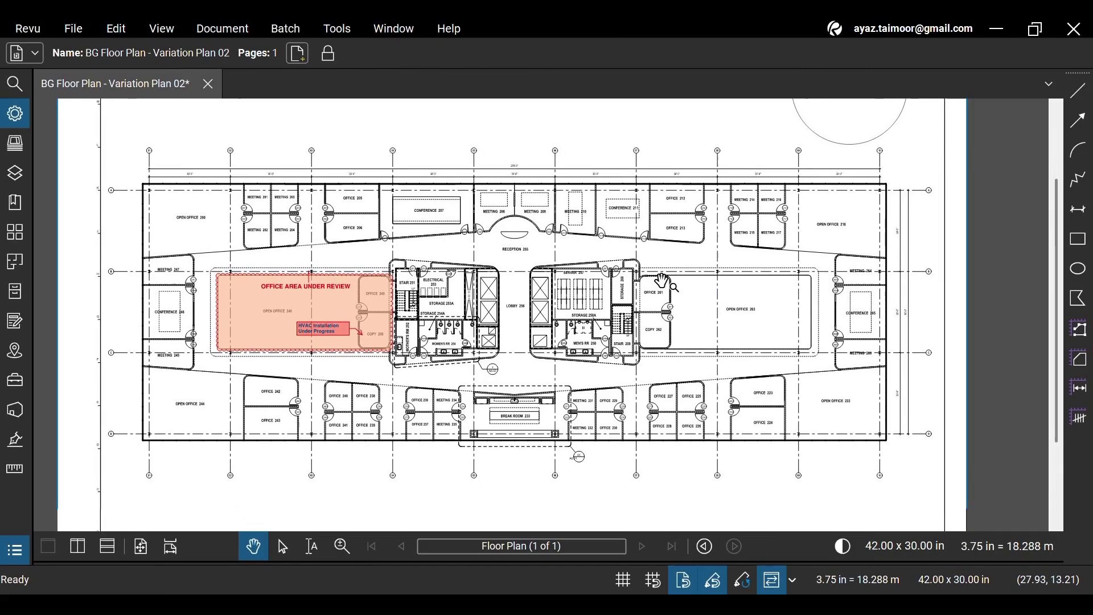
pyautogui.scroll(4, 583, 257)
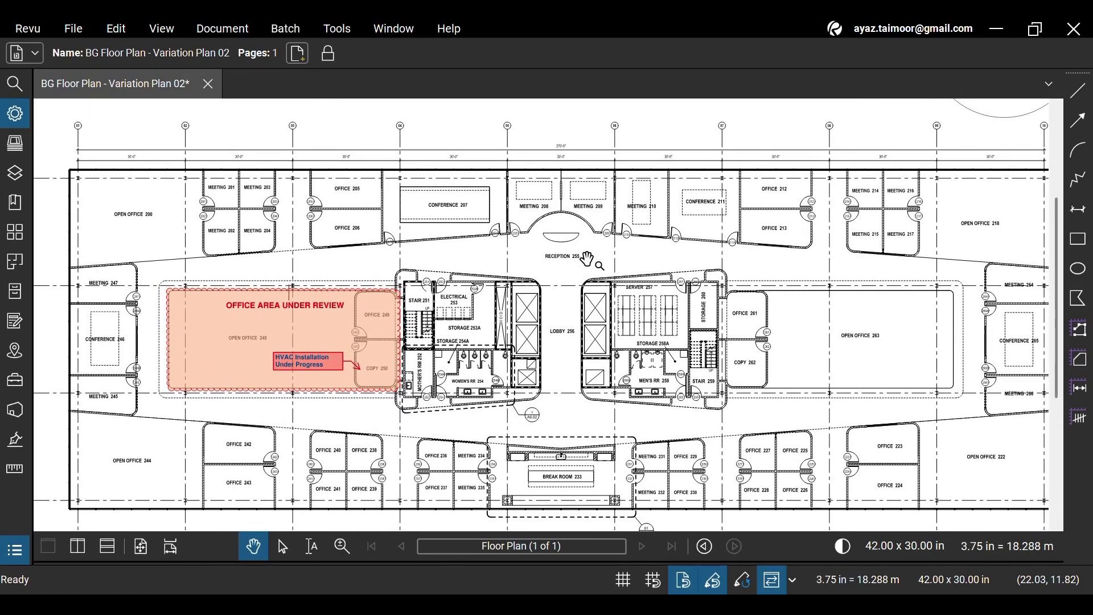
pyautogui.scroll(1, 586, 259)
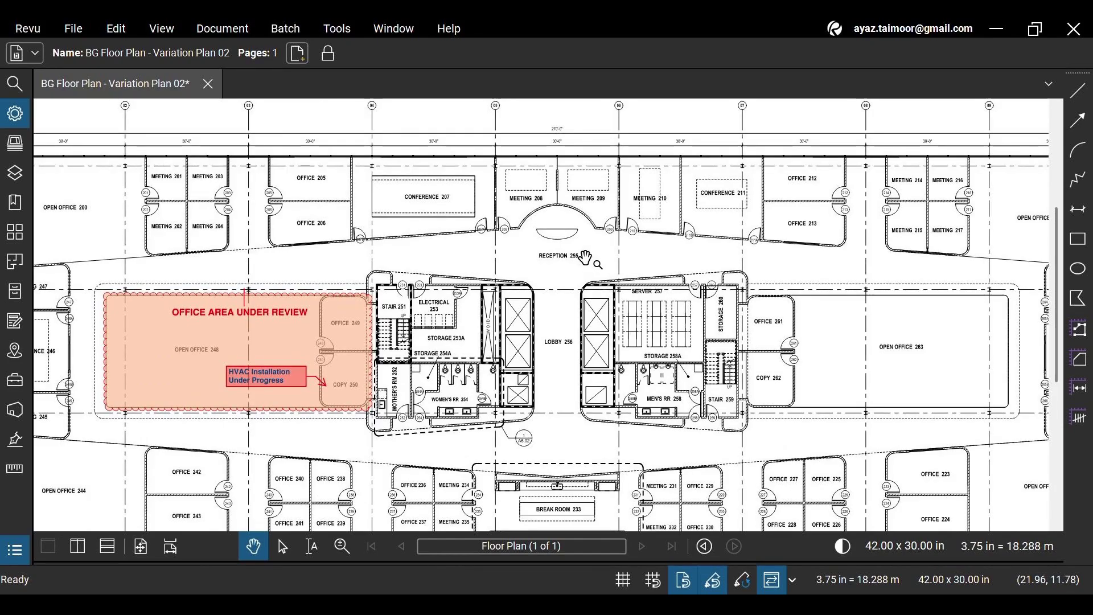